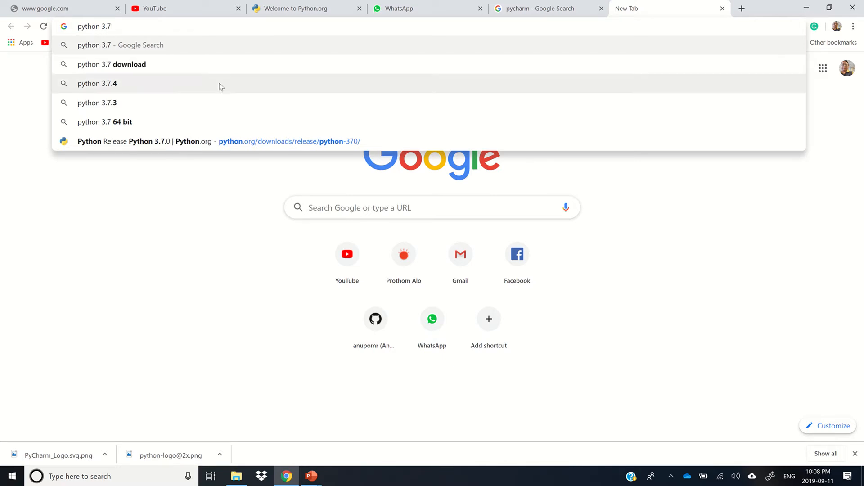
Step: Search for "python 3.7 download", download the Python 3.7.4 installer for Windows from python.org and show it in its folder
{"action": "left_click", "coordinate": [187, 64]}
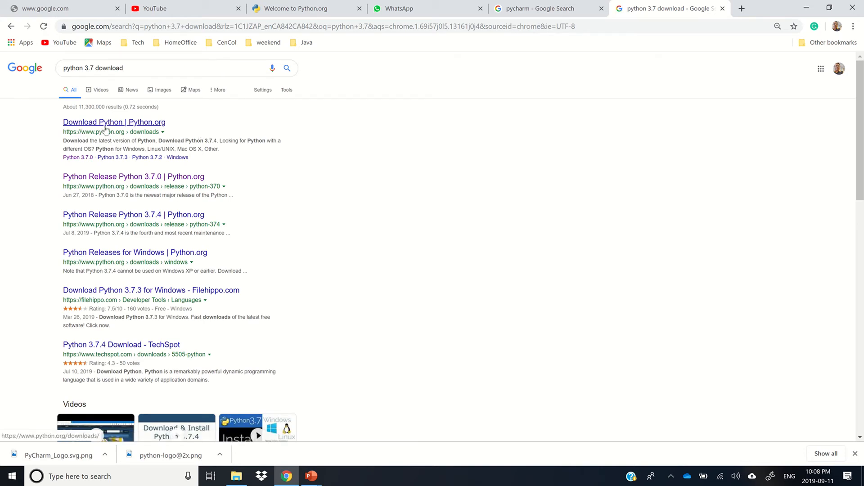
{"action": "left_click", "coordinate": [145, 122]}
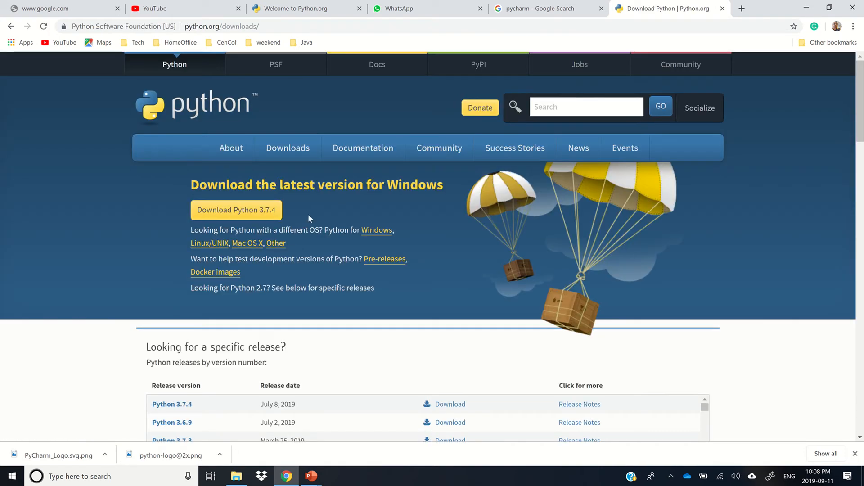
{"action": "left_click", "coordinate": [274, 212]}
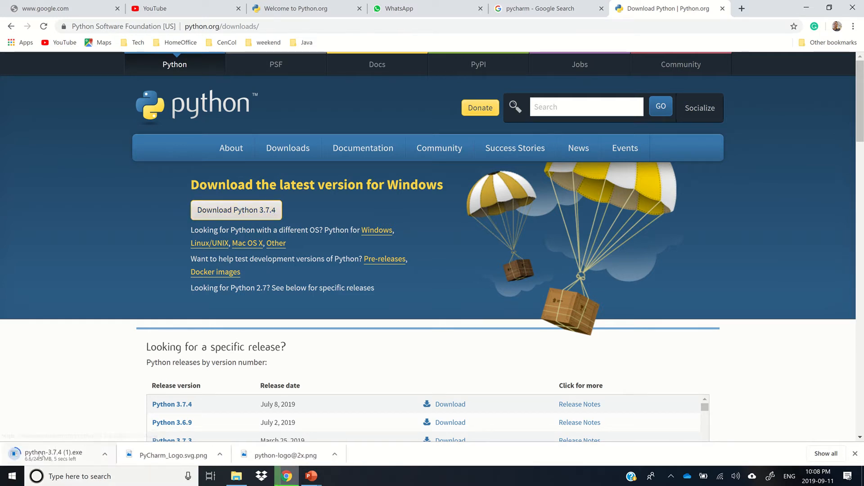
{"action": "left_click", "coordinate": [104, 455]}
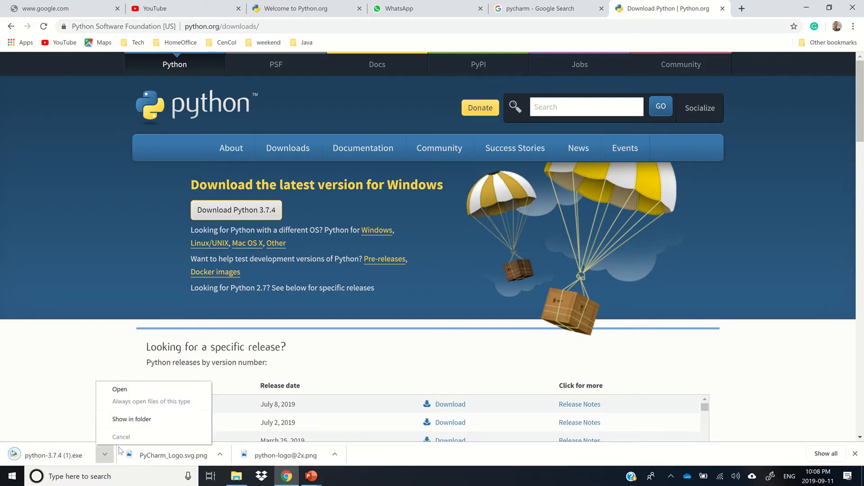
{"action": "left_click", "coordinate": [135, 420]}
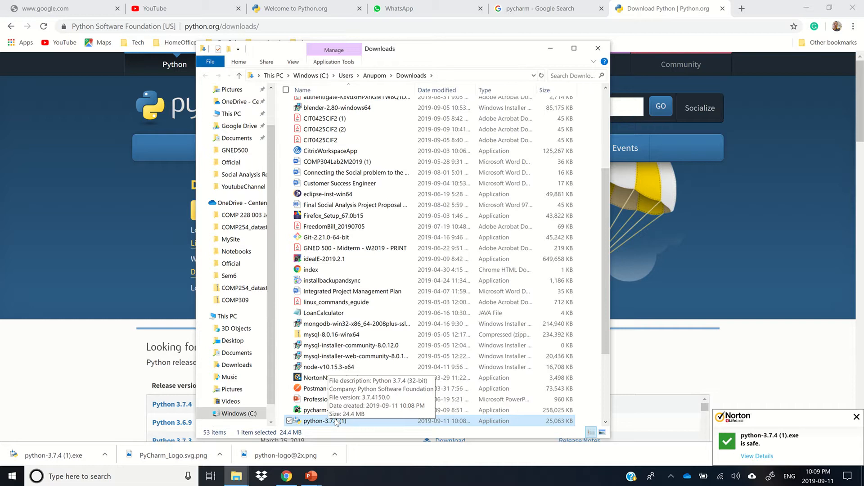
Step: Launch the Python 3.7 (32-bit) console, run print ("Hello World") and put the console window away
{"action": "left_click", "coordinate": [12, 476]}
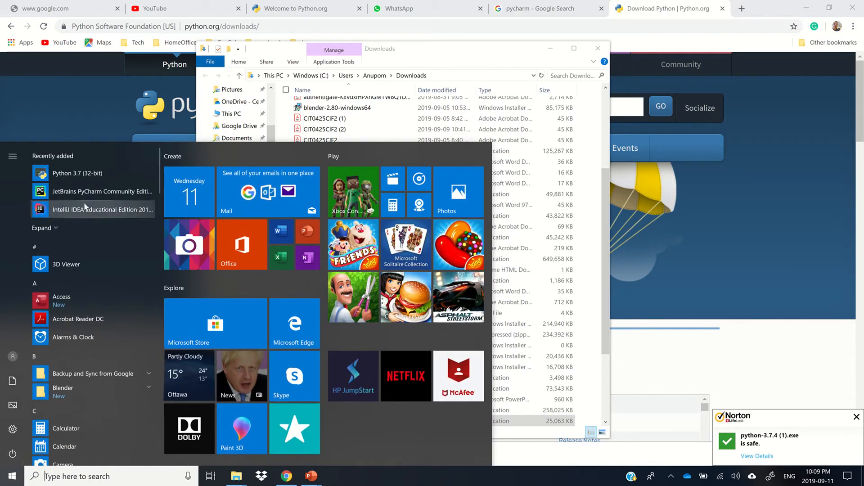
{"action": "left_click", "coordinate": [92, 175]}
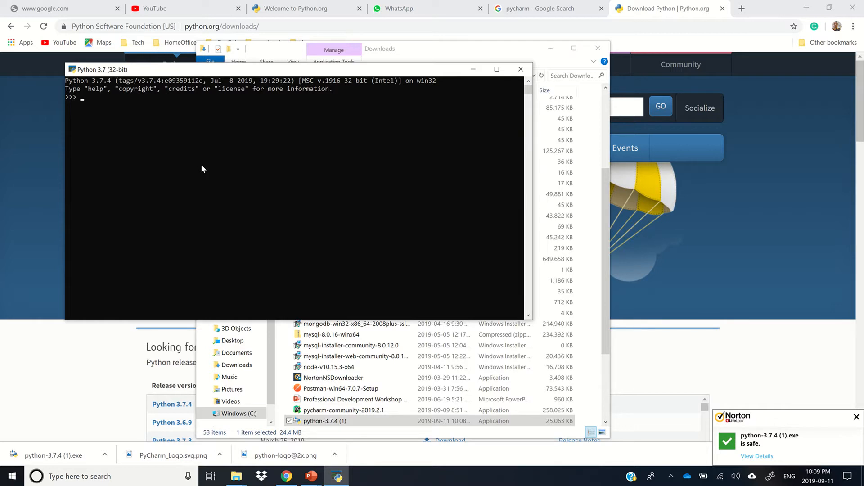
{"action": "type", "text": "print (\"Hello World"}
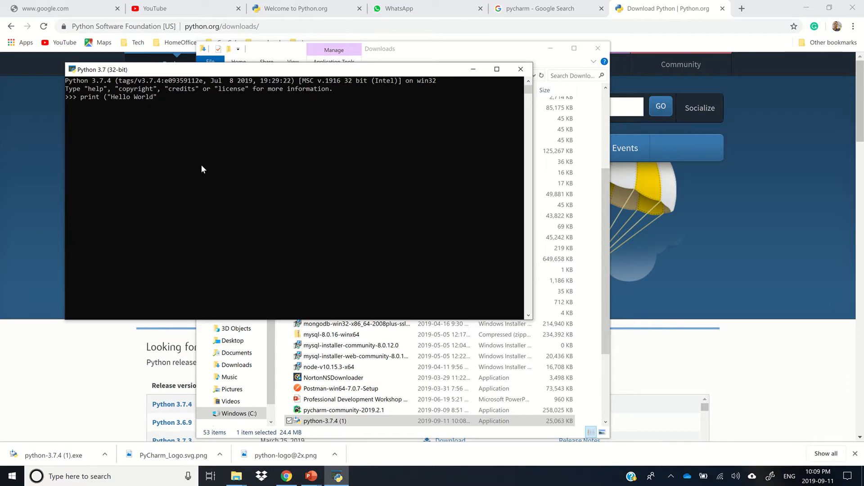
{"action": "type", "text": "\")"}
{"action": "key", "text": "Return"}
{"action": "left_click", "coordinate": [480, 73]}
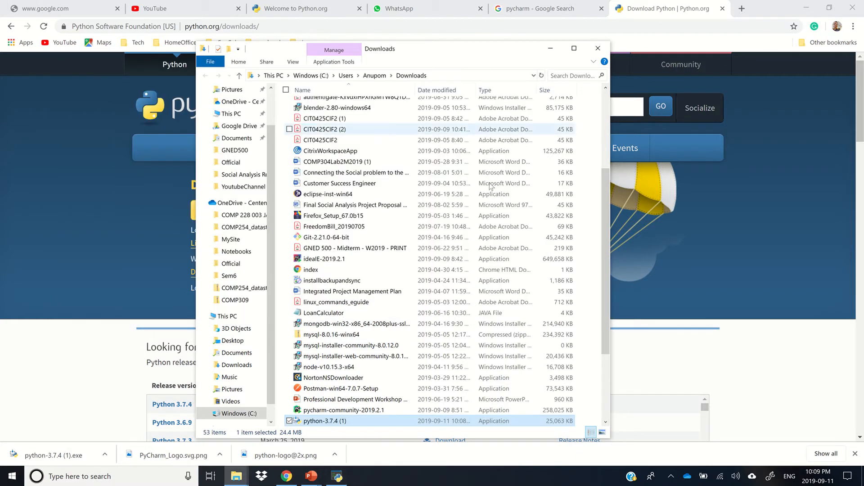
Step: Return to the browser and search Google for "pycham"
{"action": "left_click", "coordinate": [742, 20]}
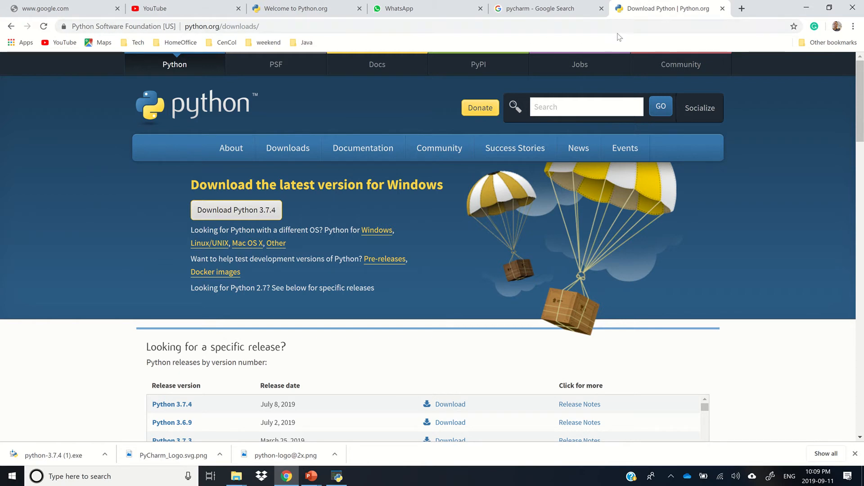
{"action": "left_click", "coordinate": [678, 25]}
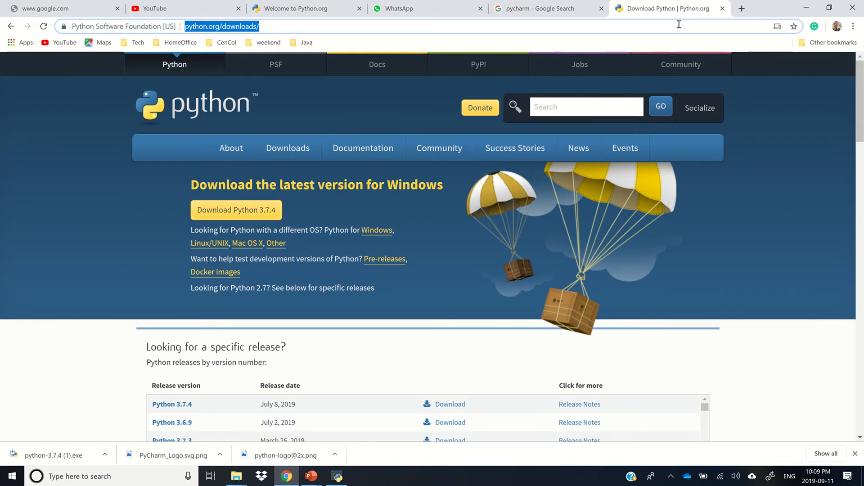
{"action": "type", "text": "py"}
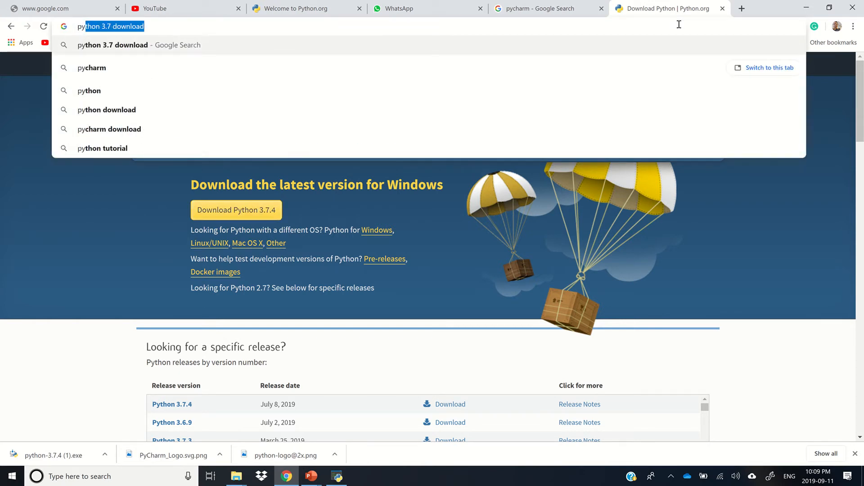
{"action": "type", "text": "cha"}
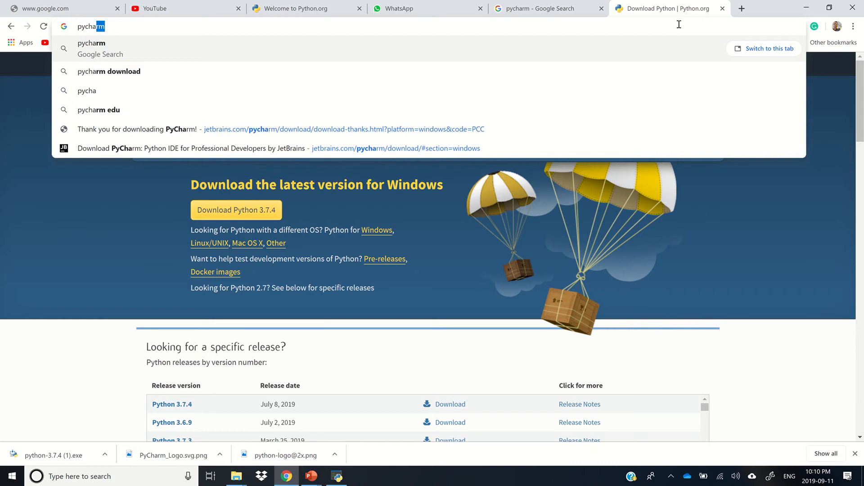
{"action": "type", "text": "m"}
{"action": "key", "text": "Return"}
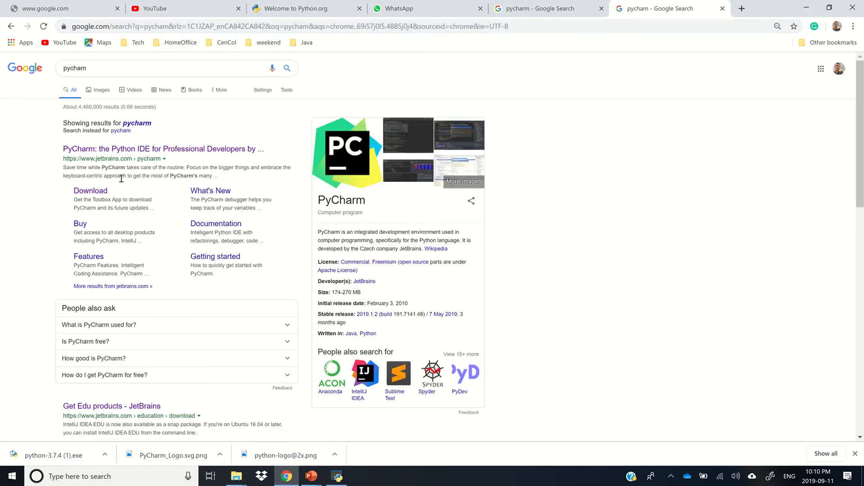
Step: Download the Community edition of PyCharm for Windows from the JetBrains download page
{"action": "left_click", "coordinate": [90, 191]}
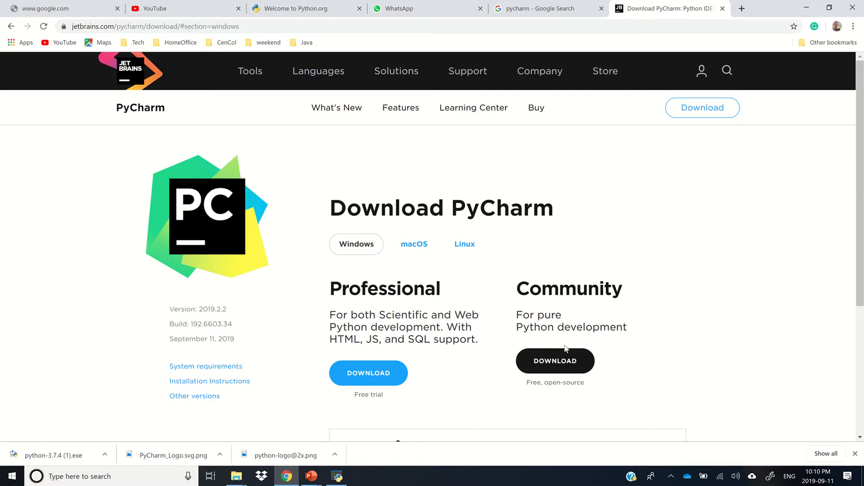
{"action": "left_click", "coordinate": [566, 362]}
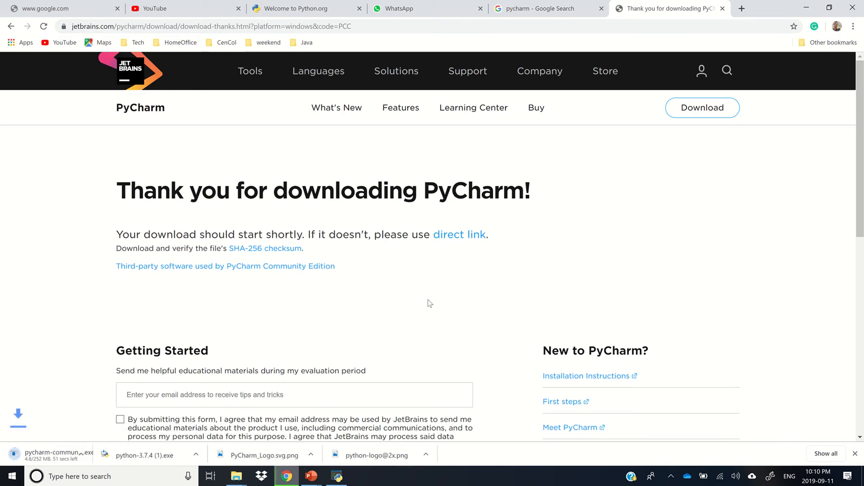
{"action": "scroll", "coordinate": [429, 304], "scroll_direction": "down", "scroll_amount": 1}
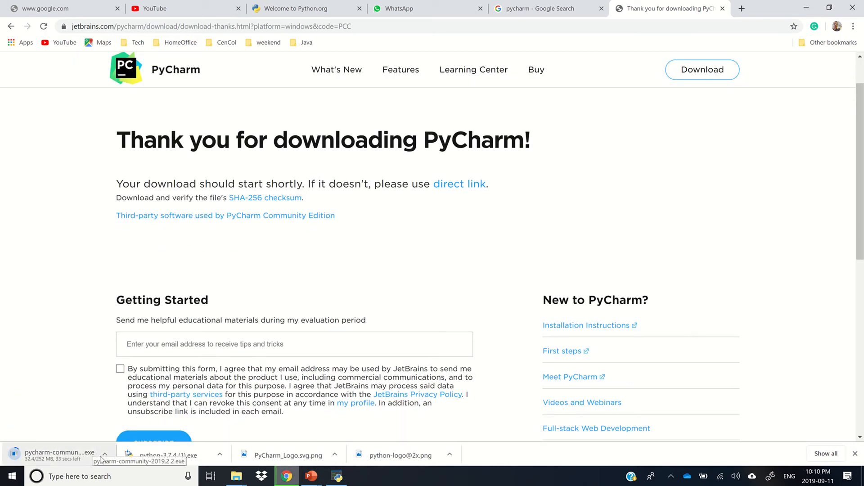
{"action": "left_click", "coordinate": [104, 454]}
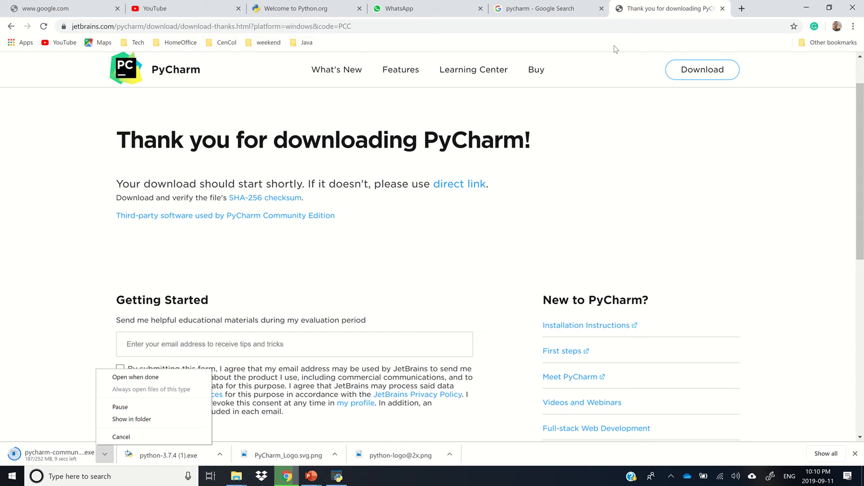
Step: Clear the open windows to reach the desktop and launch JetBrains PyCharm Community Edition
{"action": "left_click", "coordinate": [807, 9]}
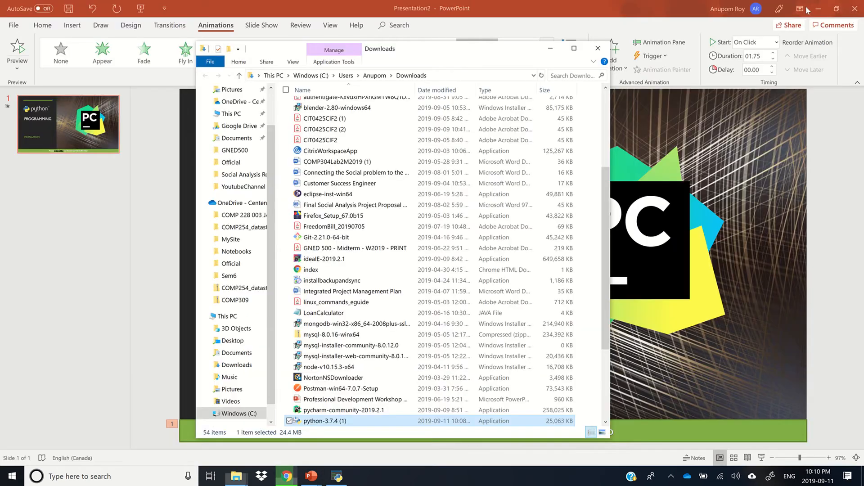
{"action": "left_click", "coordinate": [550, 49]}
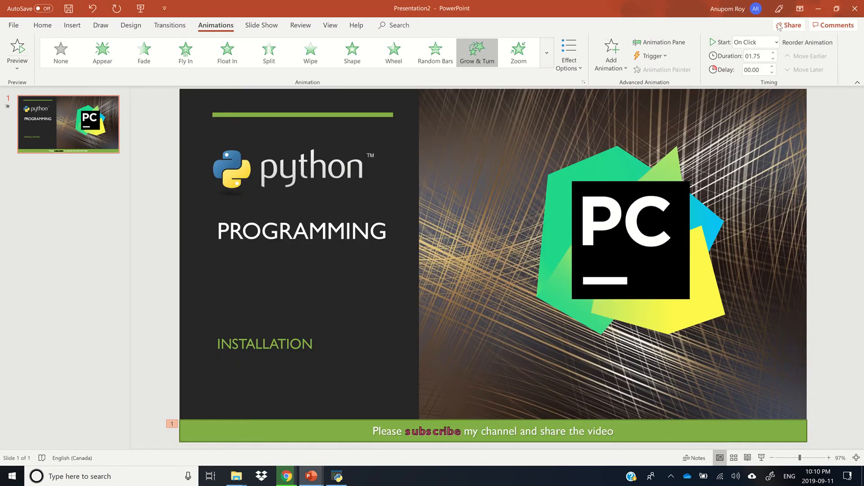
{"action": "left_click", "coordinate": [817, 9]}
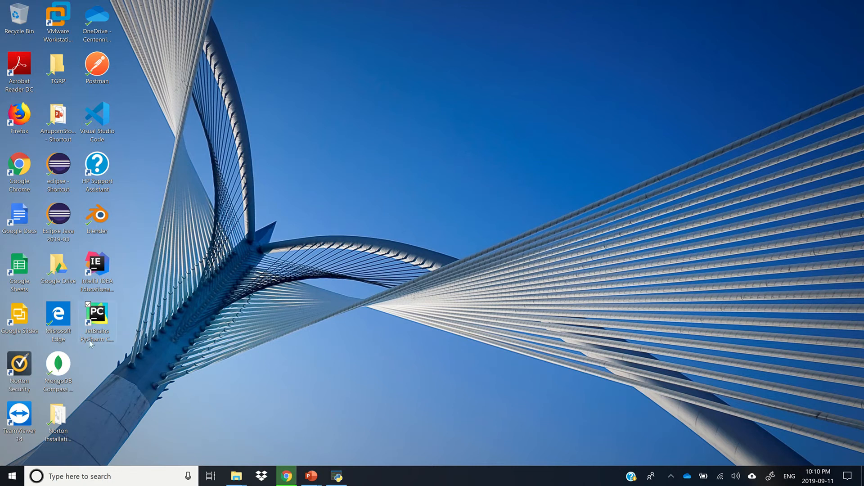
{"action": "double_click", "coordinate": [100, 329]}
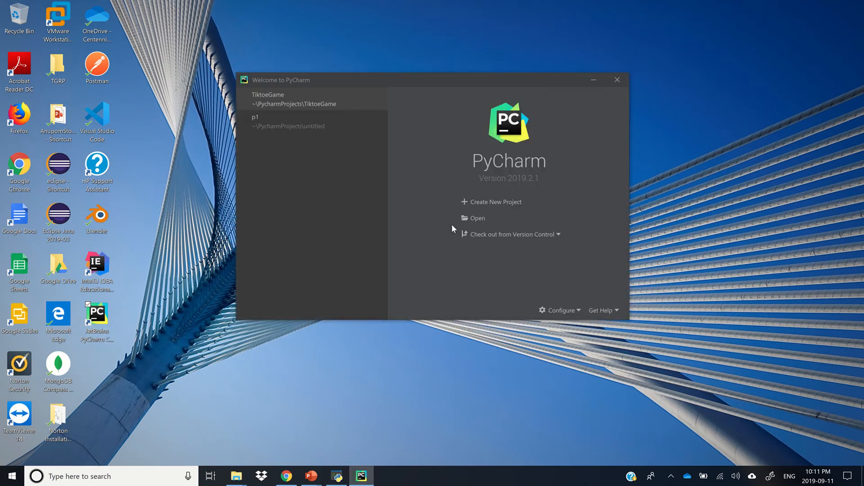
Step: Create a new PyCharm project named p2 in the PycharmProjects folder and dismiss the Tip of the Day
{"action": "left_click", "coordinate": [501, 205]}
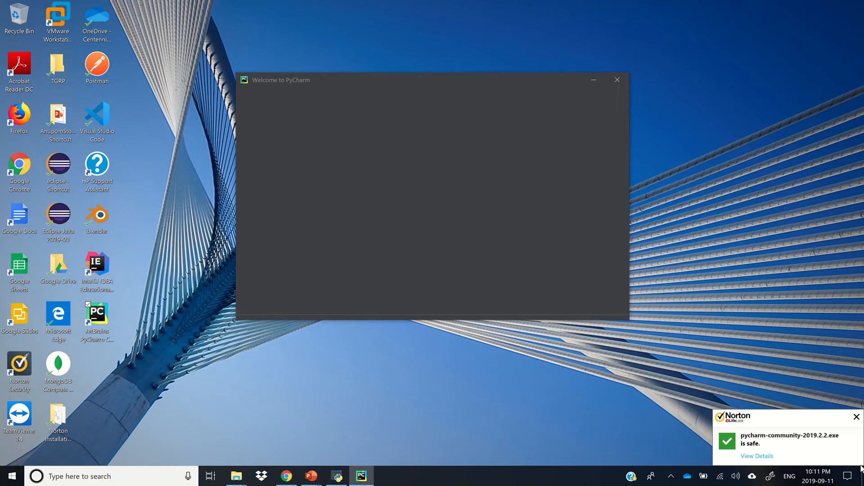
{"action": "left_click", "coordinate": [855, 419]}
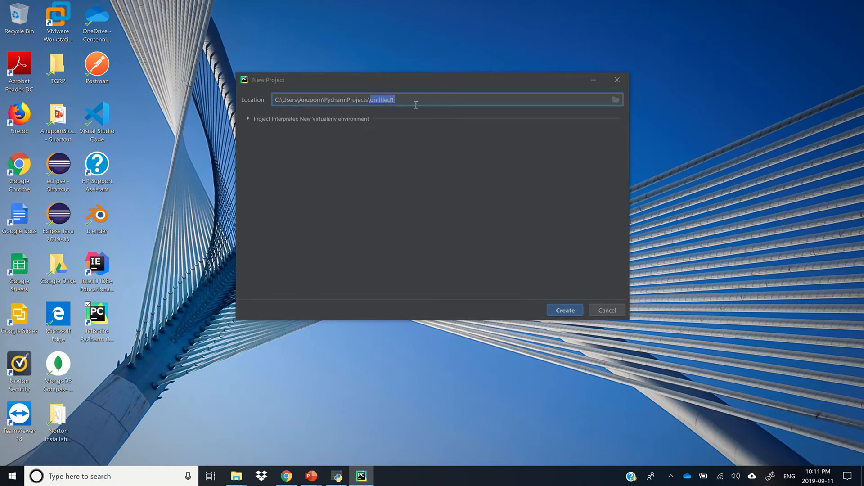
{"action": "type", "text": "p2"}
{"action": "left_click", "coordinate": [575, 310]}
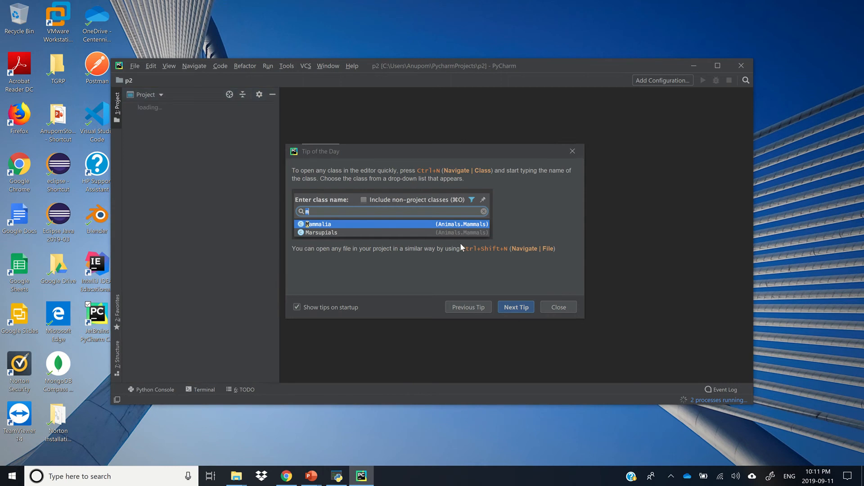
{"action": "left_click", "coordinate": [563, 308]}
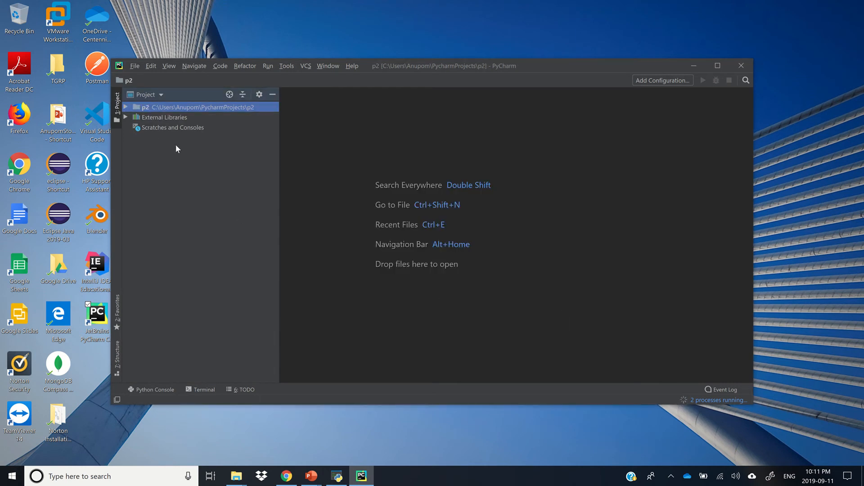
Step: Add a new Python file named demo.py to the p2 project
{"action": "left_click", "coordinate": [126, 107]}
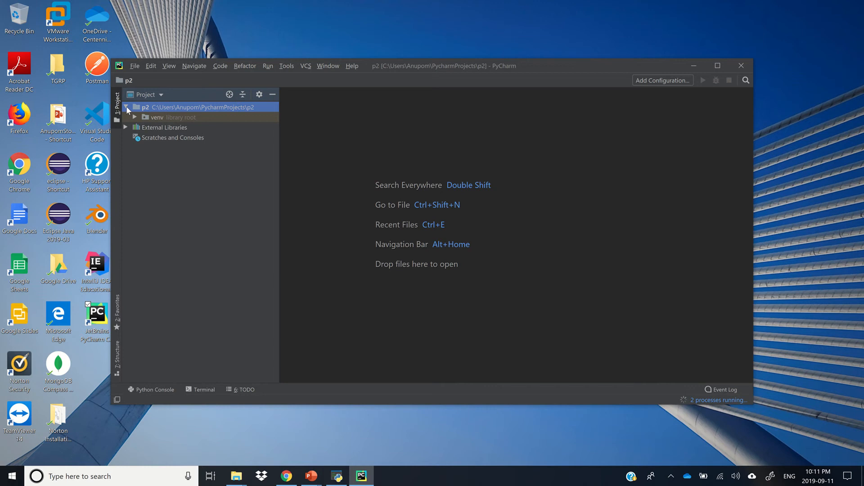
{"action": "right_click", "coordinate": [183, 108]}
{"action": "mouse_move", "coordinate": [198, 112]}
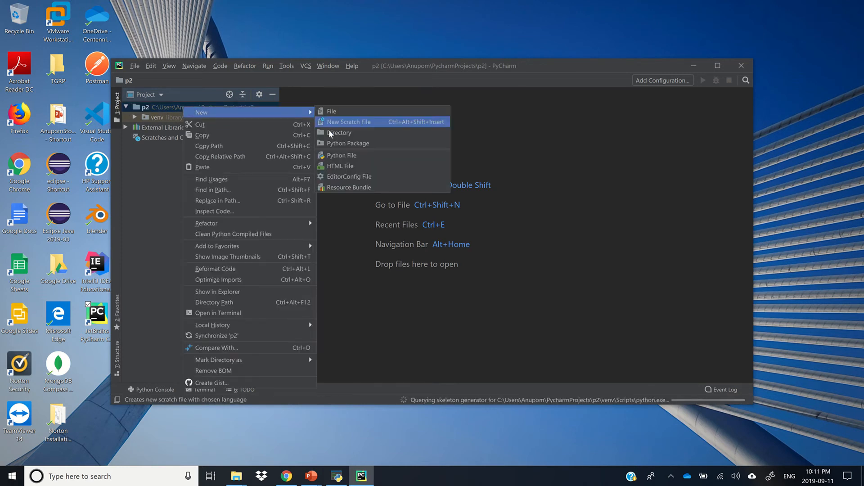
{"action": "left_click", "coordinate": [351, 156]}
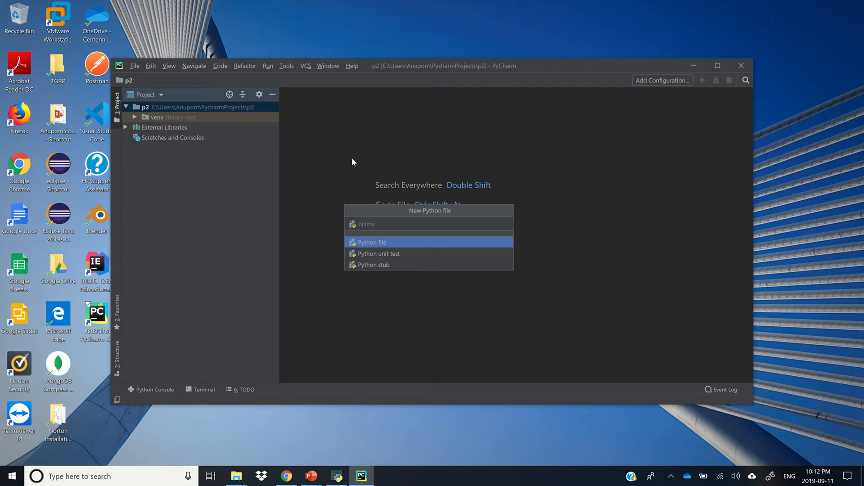
{"action": "type", "text": "demo.hy"}
{"action": "key", "text": "BackSpace"}
{"action": "key", "text": "BackSpace"}
{"action": "type", "text": "py"}
{"action": "key", "text": "Return"}
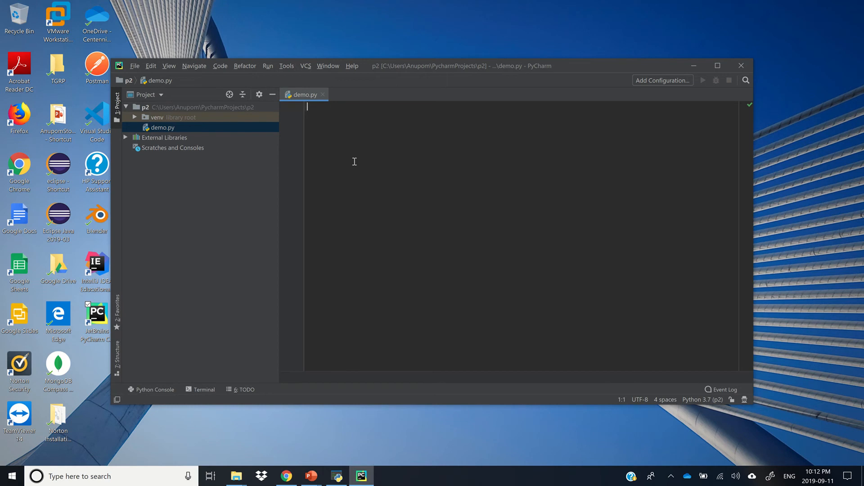
Step: Write the statement print("Hello World") on the first line of demo.py
{"action": "type", "text": "pr"}
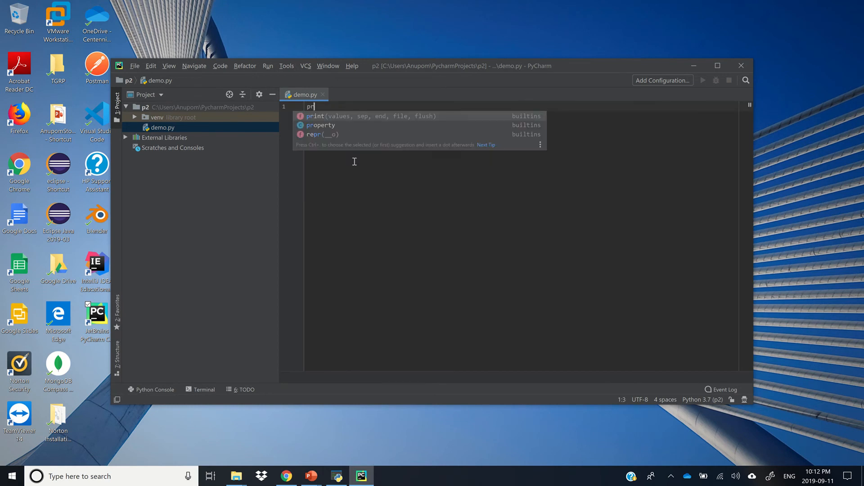
{"action": "type", "text": "int"}
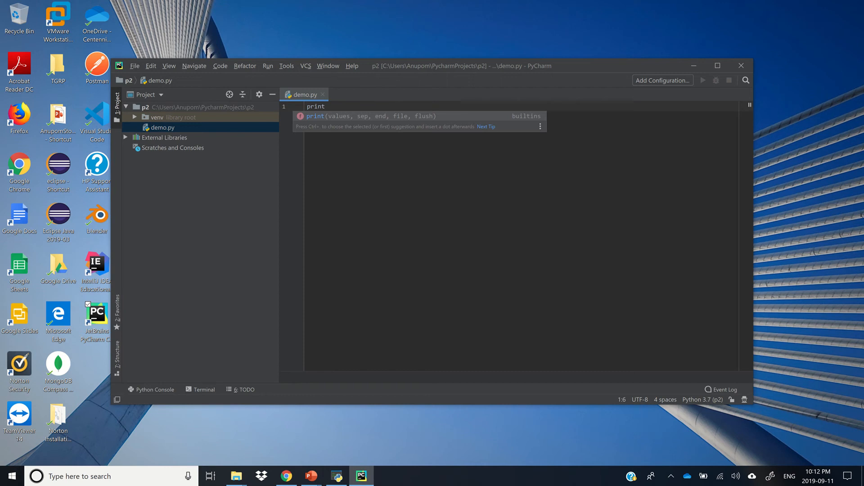
{"action": "type", "text": "("}
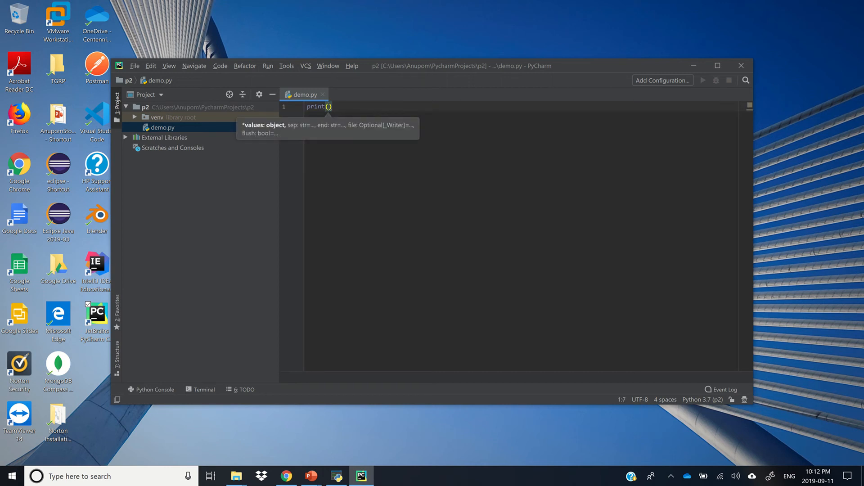
{"action": "type", "text": "'"}
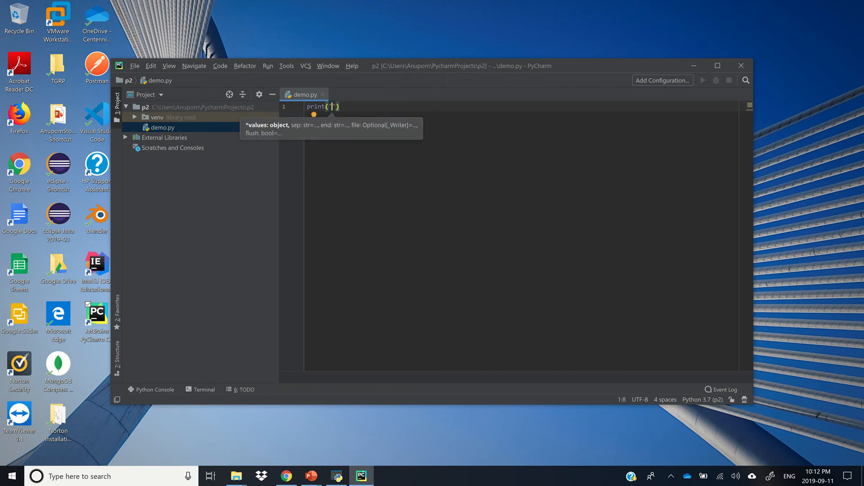
{"action": "type", "text": "Hello"}
{"action": "type", "text": " Wo"}
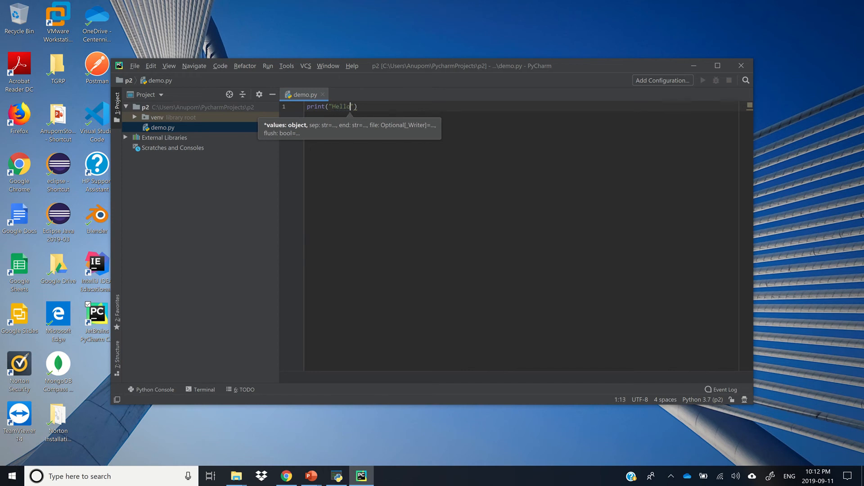
{"action": "type", "text": "rld"}
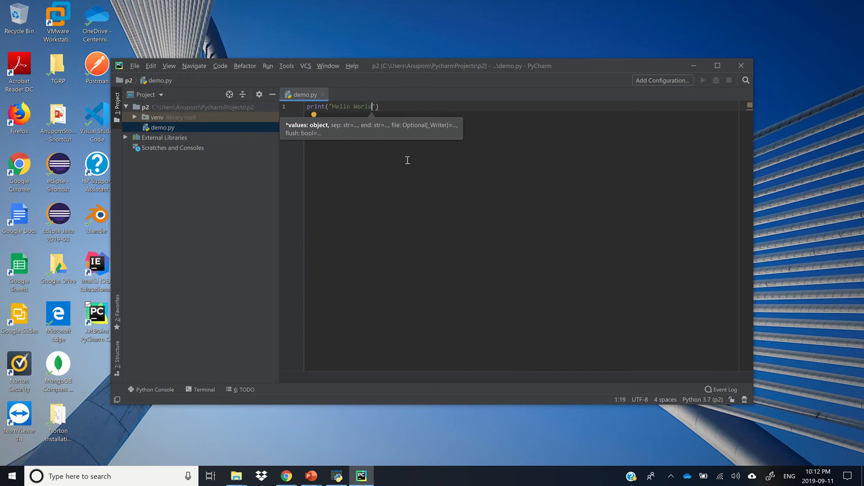
{"action": "left_click", "coordinate": [414, 108]}
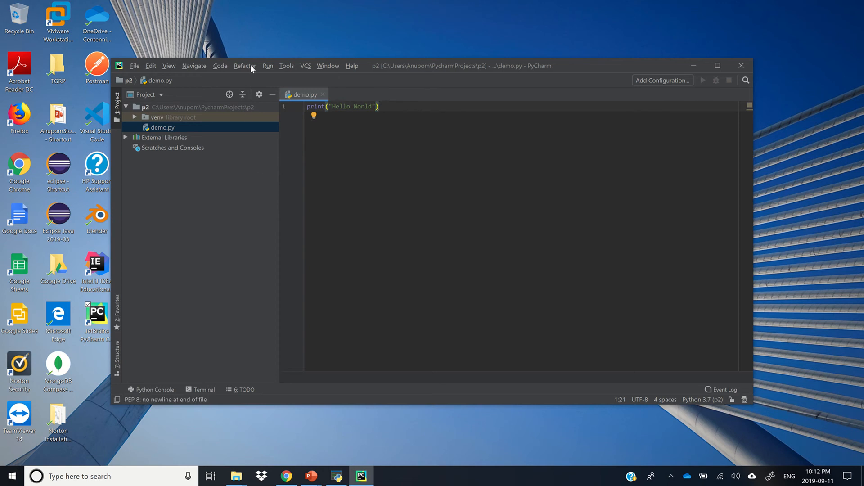
Step: Run the demo script and highlight the Hello World line in its output
{"action": "left_click", "coordinate": [265, 66]}
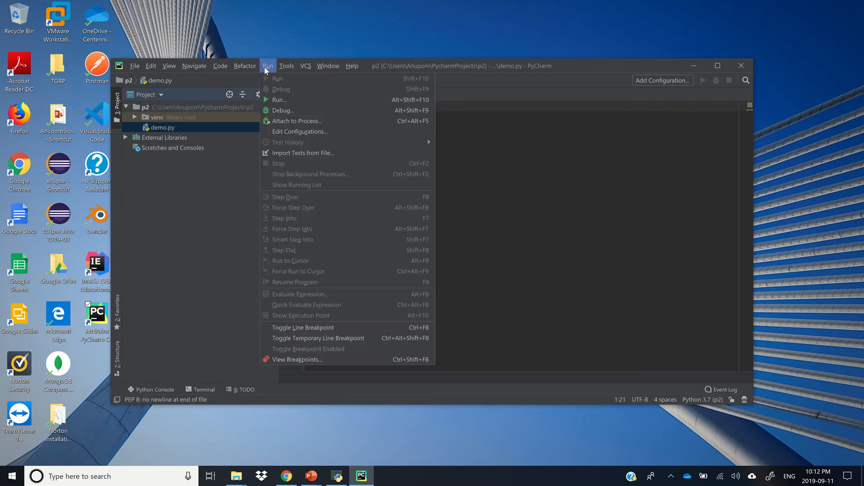
{"action": "left_click", "coordinate": [288, 99]}
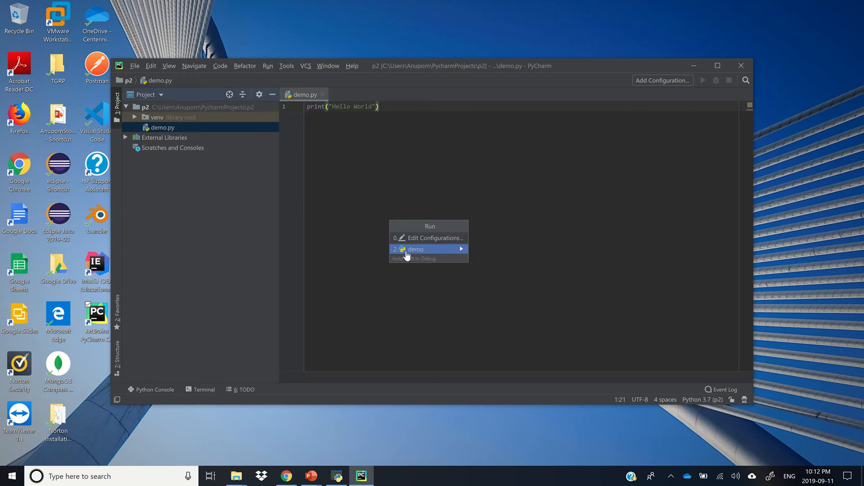
{"action": "left_click", "coordinate": [442, 251]}
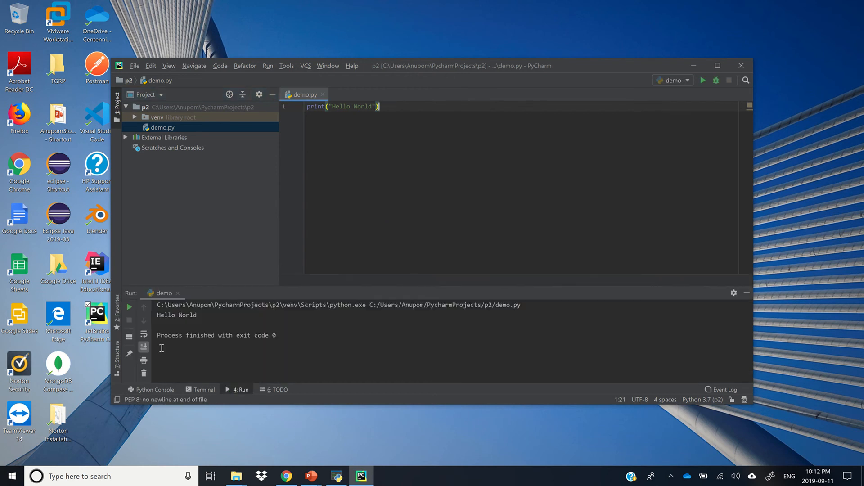
{"action": "left_click_drag", "start_coordinate": [198, 315], "coordinate": [157, 314]}
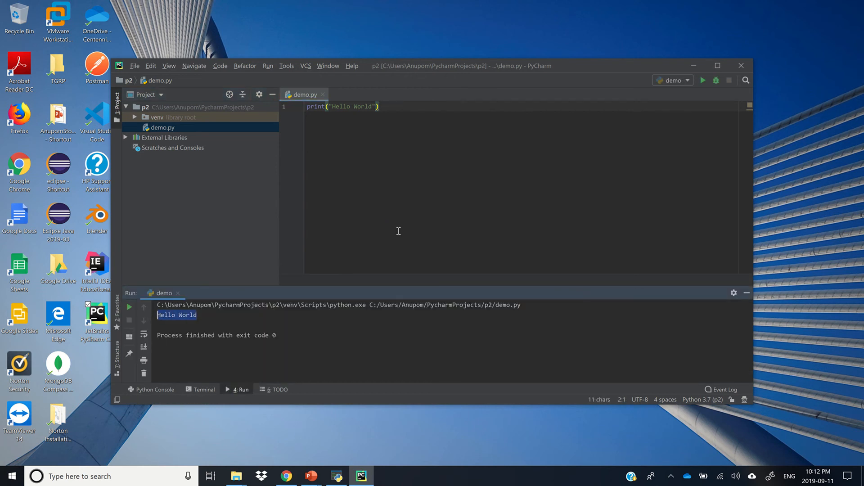
Step: Add two lines below the Hello World statement: x=9 and print (x*2)
{"action": "left_click", "coordinate": [404, 118]}
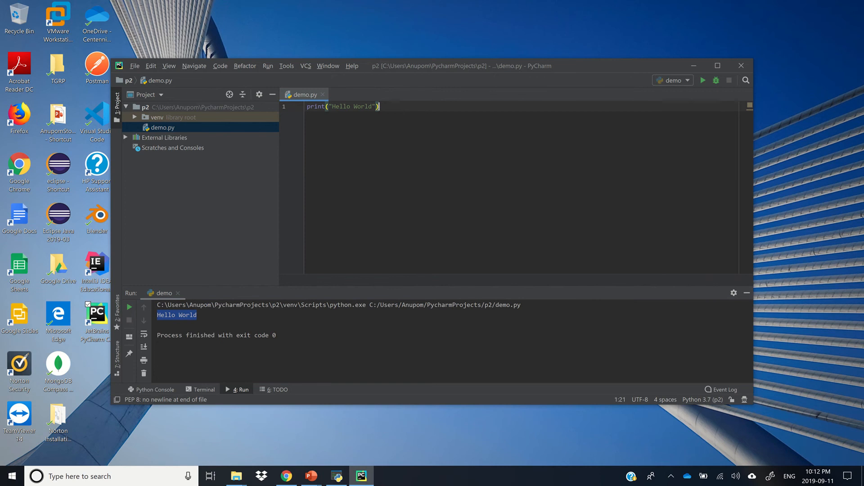
{"action": "key", "text": "Return"}
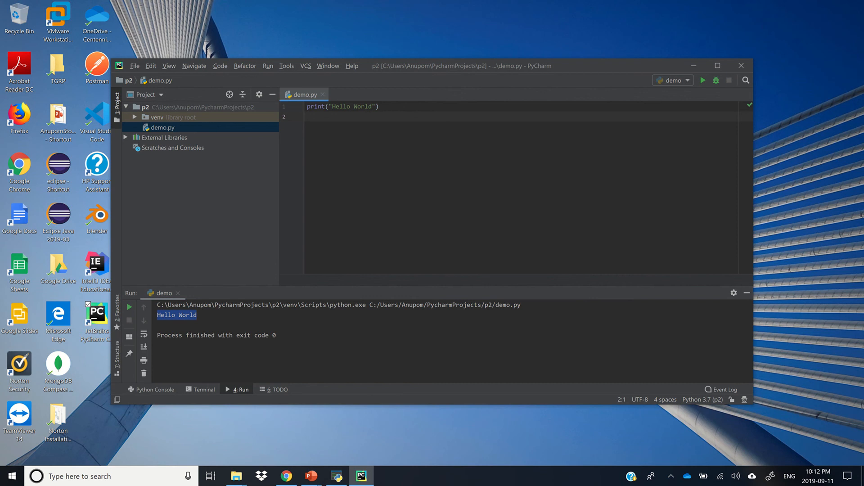
{"action": "type", "text": "x=9"}
{"action": "key", "text": "Return"}
{"action": "type", "text": "print"}
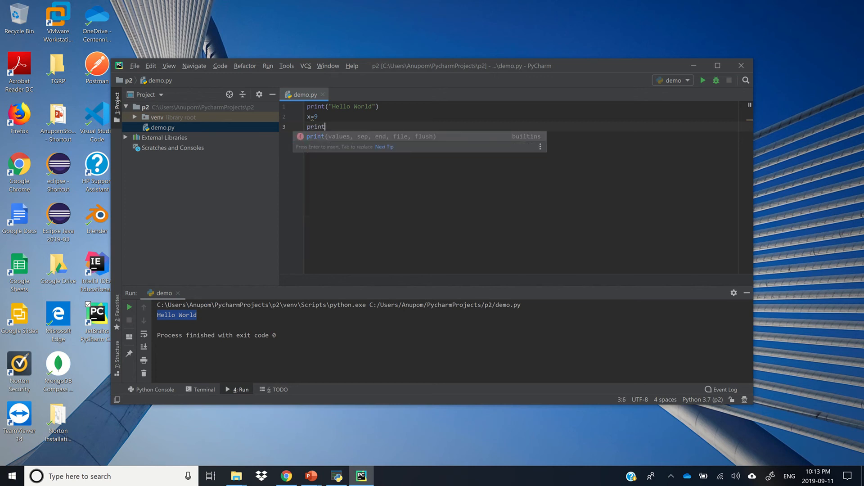
{"action": "type", "text": " ("}
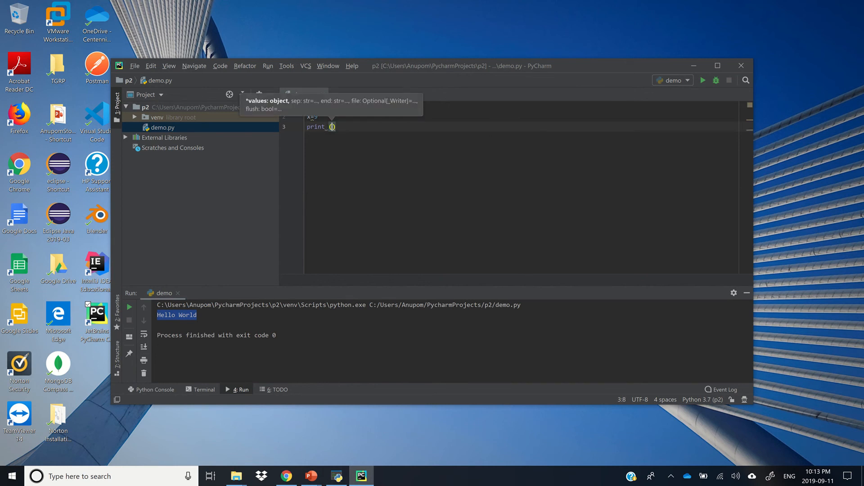
{"action": "type", "text": "x*2"}
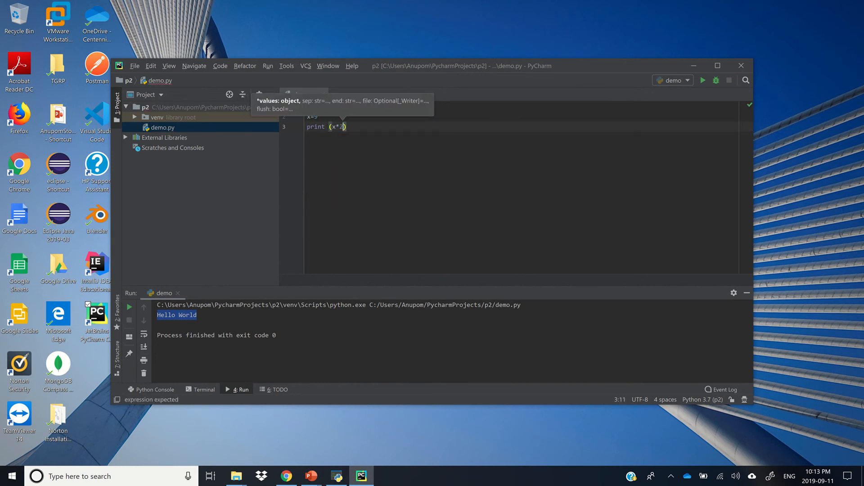
{"action": "left_click", "coordinate": [433, 132]}
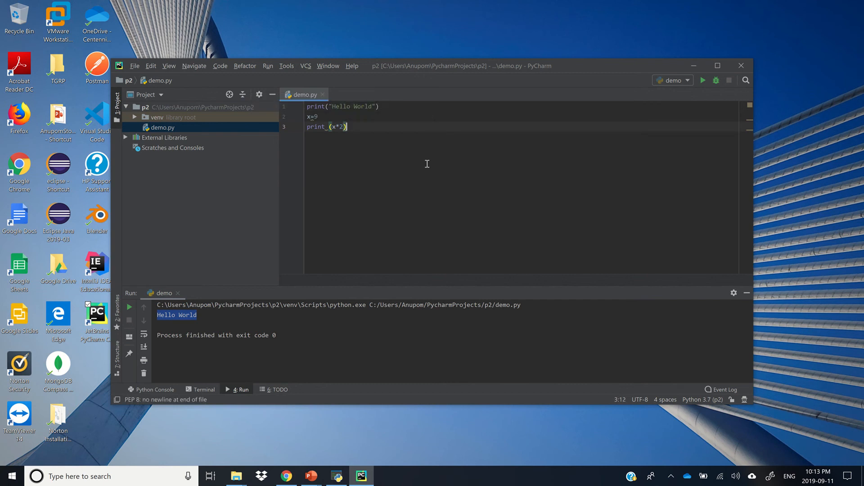
Step: Reformat demo.py with the PEP 8 whitespace fix suggested for the x=9 line
{"action": "mouse_move", "coordinate": [311, 118]}
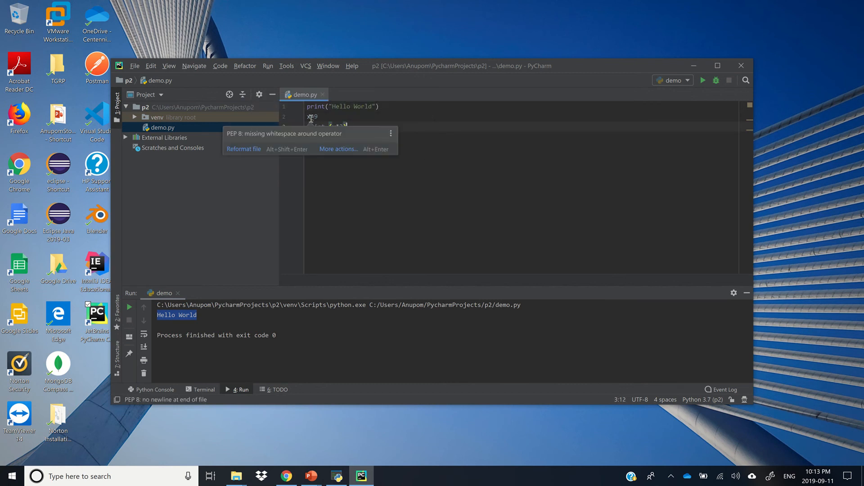
{"action": "left_click", "coordinate": [251, 149]}
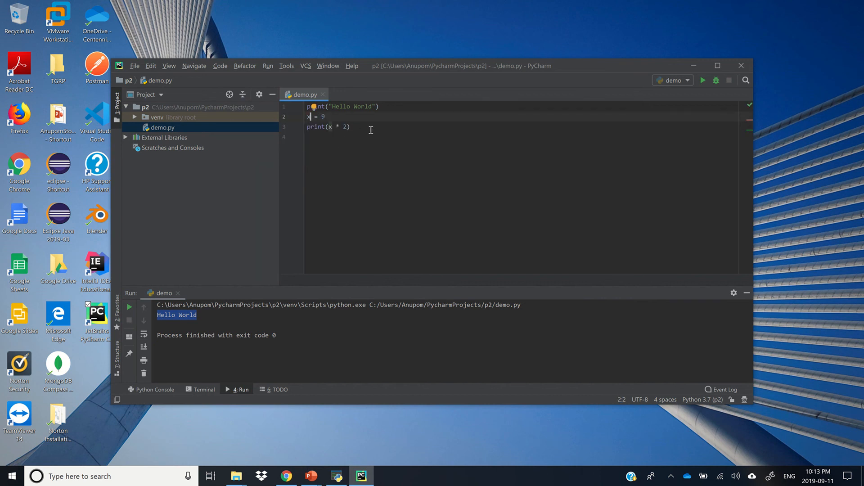
{"action": "left_click", "coordinate": [370, 128]}
Step: Run the demo script again and highlight the printed result of x * 2 in the output
{"action": "left_click", "coordinate": [268, 67]}
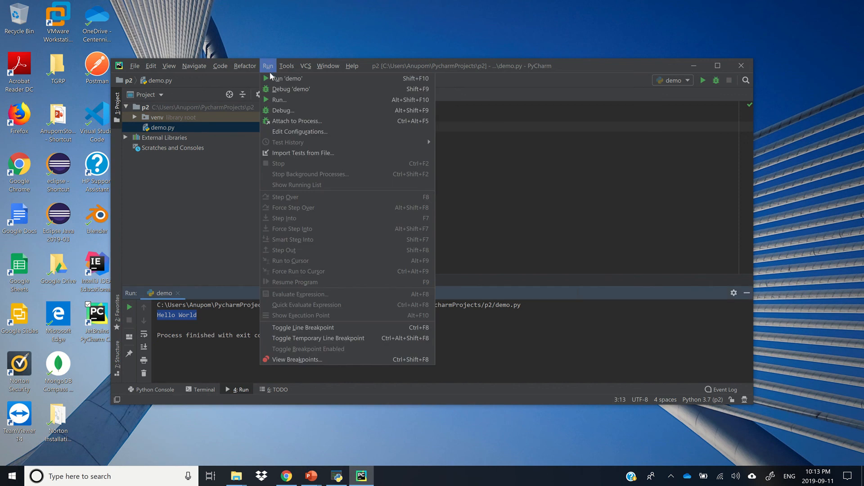
{"action": "left_click", "coordinate": [289, 98]}
{"action": "left_click", "coordinate": [430, 249]}
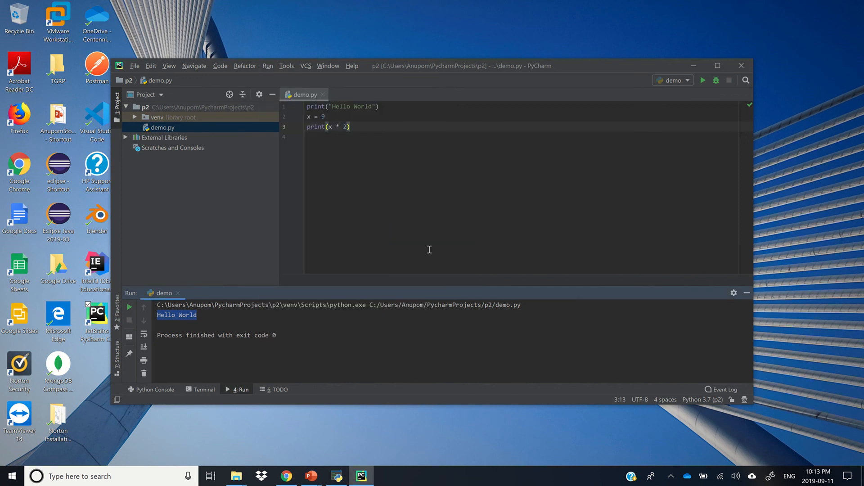
{"action": "left_click", "coordinate": [430, 249]}
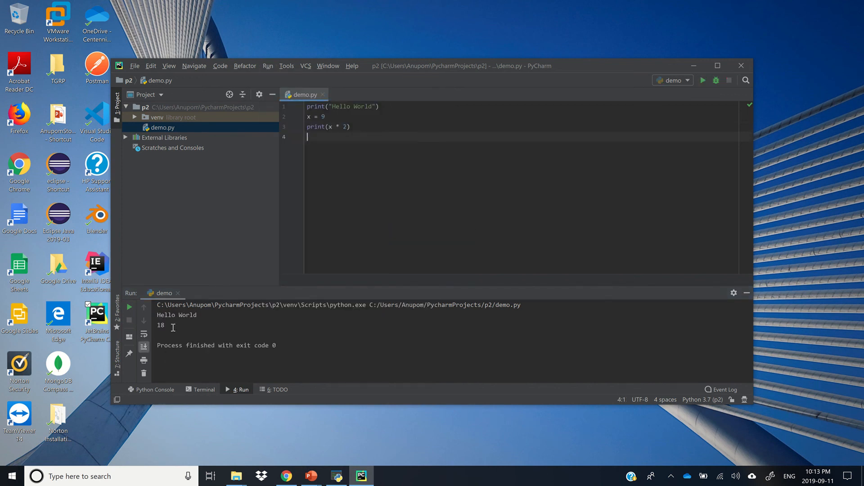
{"action": "left_click_drag", "start_coordinate": [173, 327], "coordinate": [158, 324]}
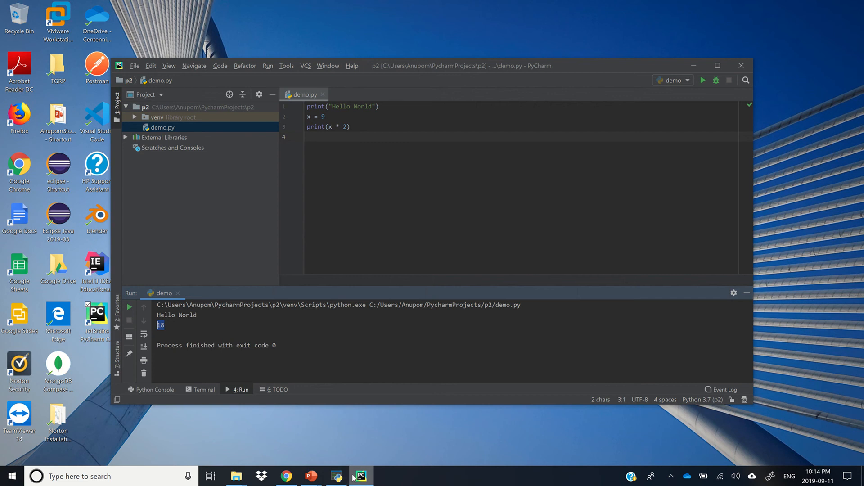
Step: Switch to the PowerPoint presentation showing the Python Programming Installation slide
{"action": "mouse_move", "coordinate": [341, 471]}
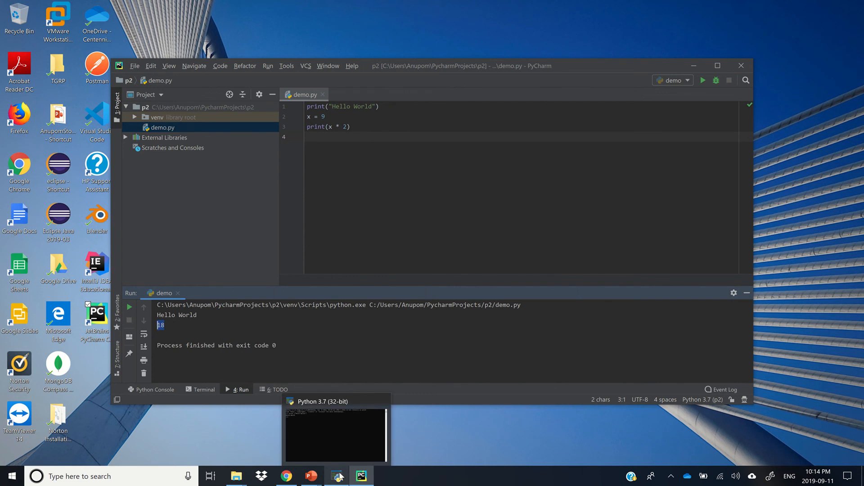
{"action": "mouse_move", "coordinate": [291, 479]}
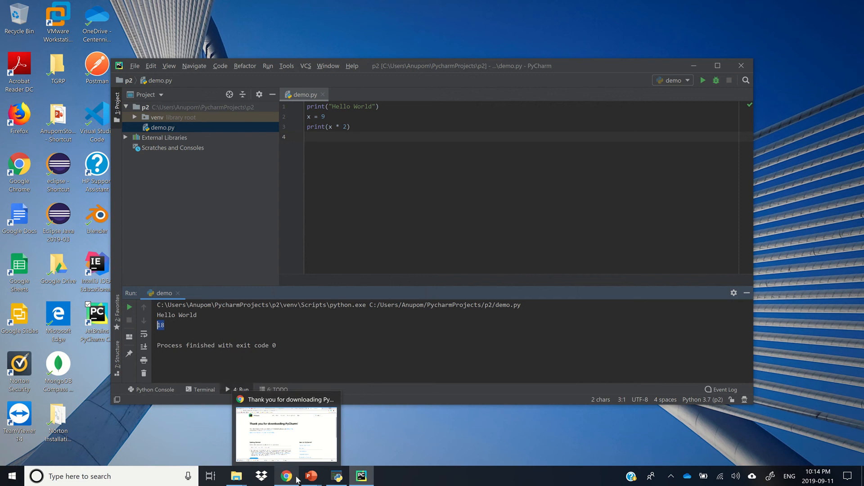
{"action": "left_click", "coordinate": [350, 423]}
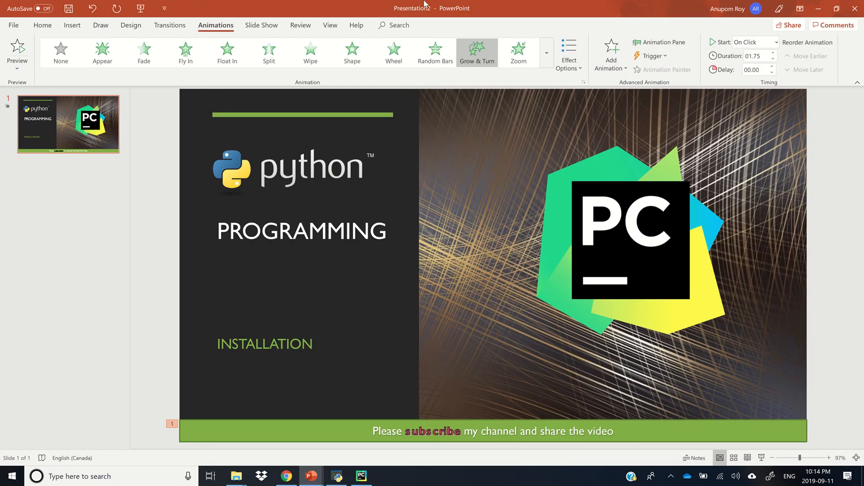